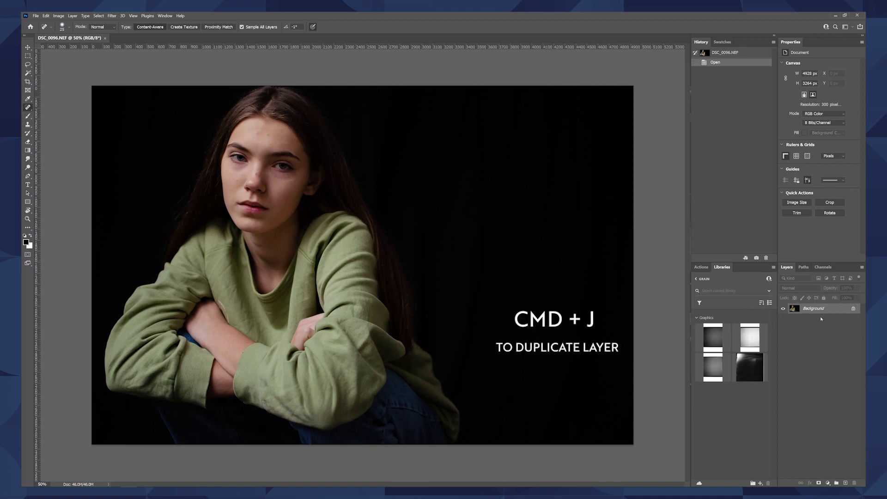
Duplicate the Background layer and rename the copy "Working"
key("ctrl+j")
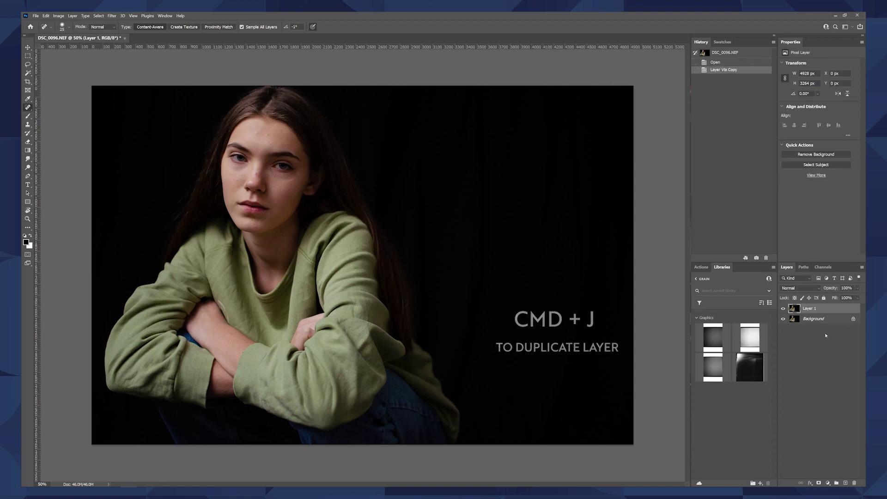
double_click(811, 308)
type("Working")
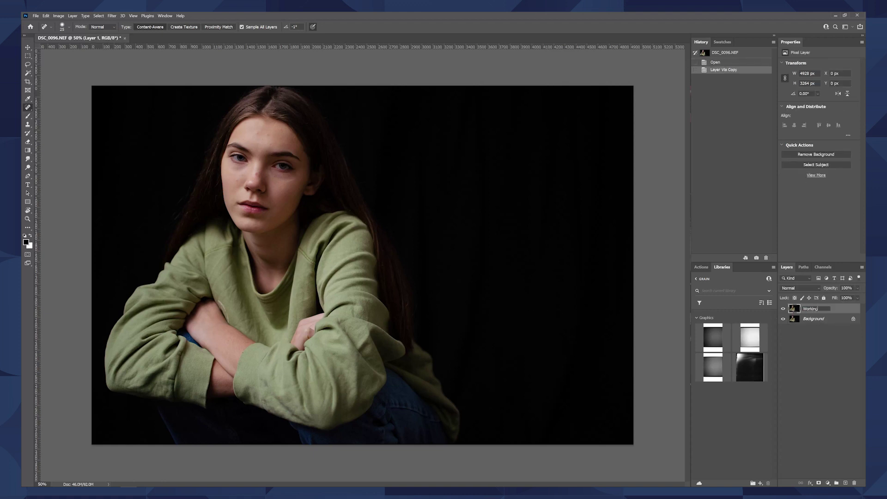
key("Return")
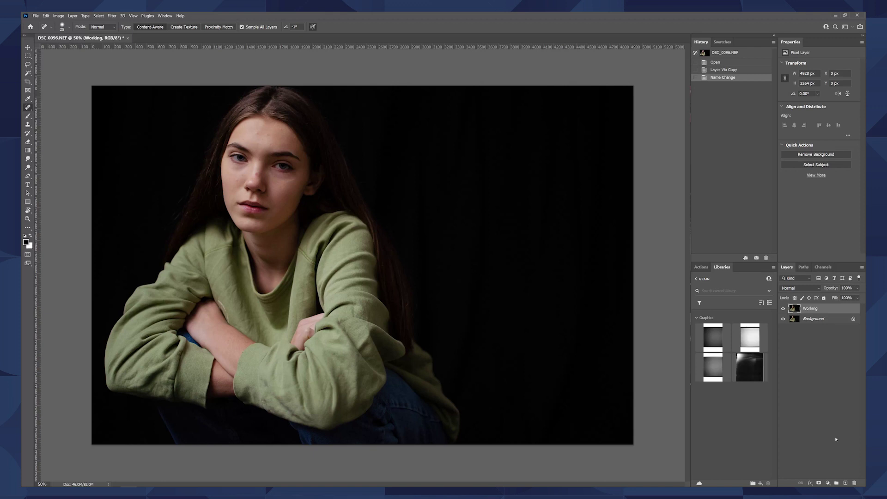
Add an empty layer above the Working layer and name it "Cleanup"
left_click(845, 482)
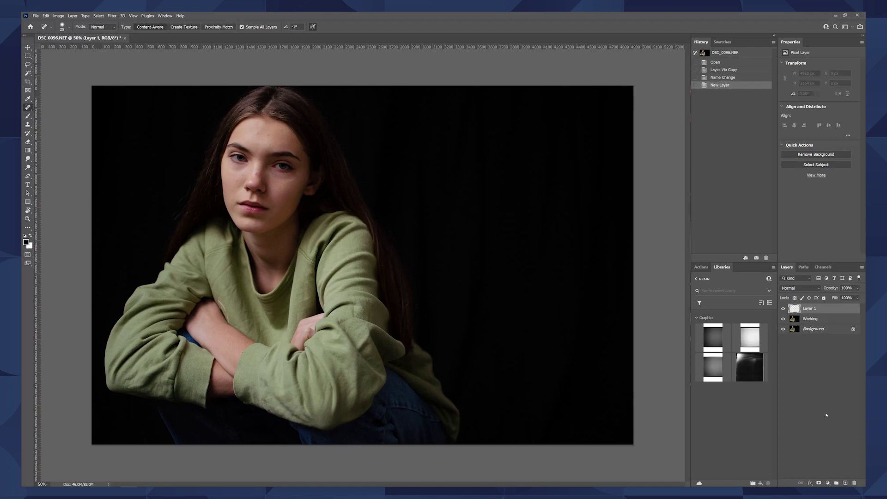
double_click(813, 309)
type("Cleanup")
key("Return")
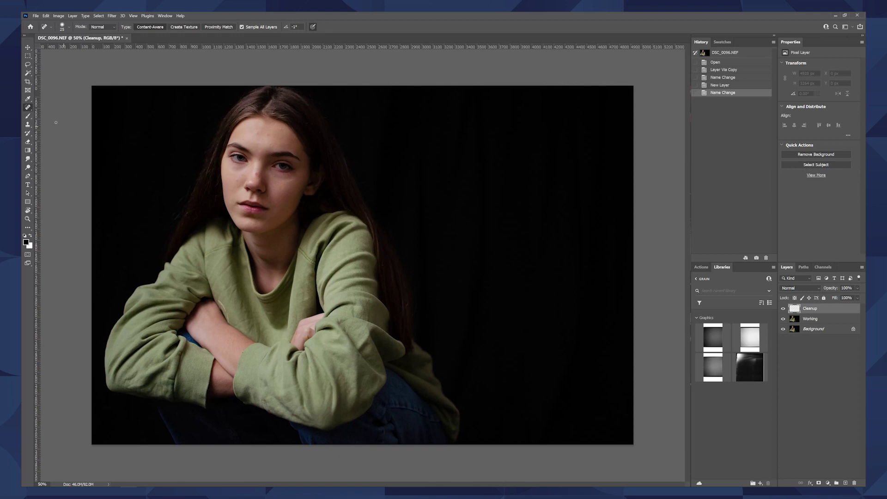
Choose the Spot Healing Brush Tool and slightly lower its brush hardness
right_click(31, 109)
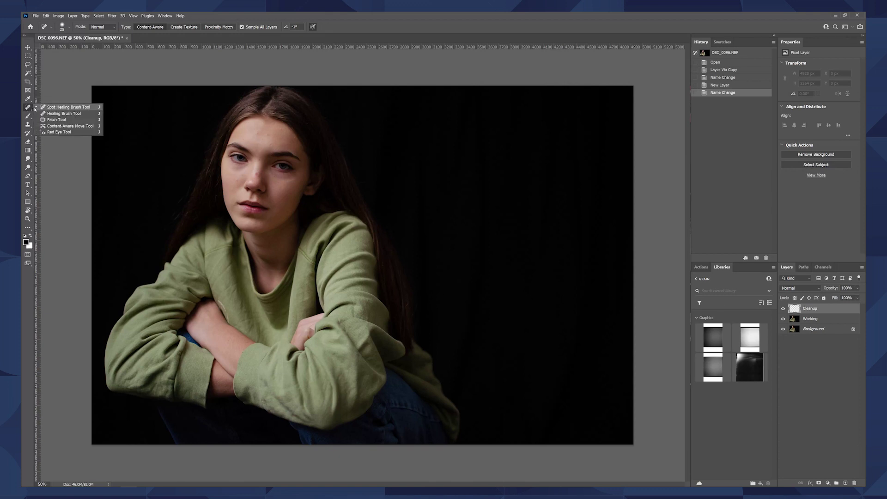
left_click(72, 107)
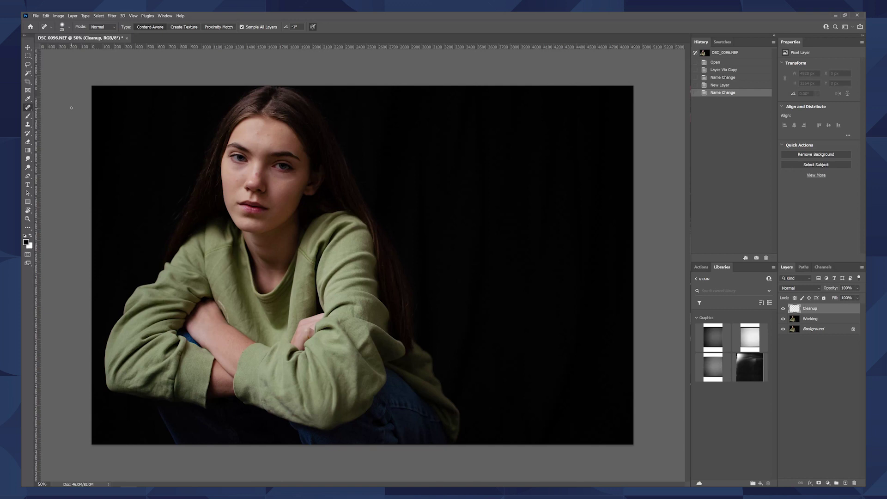
left_click(68, 28)
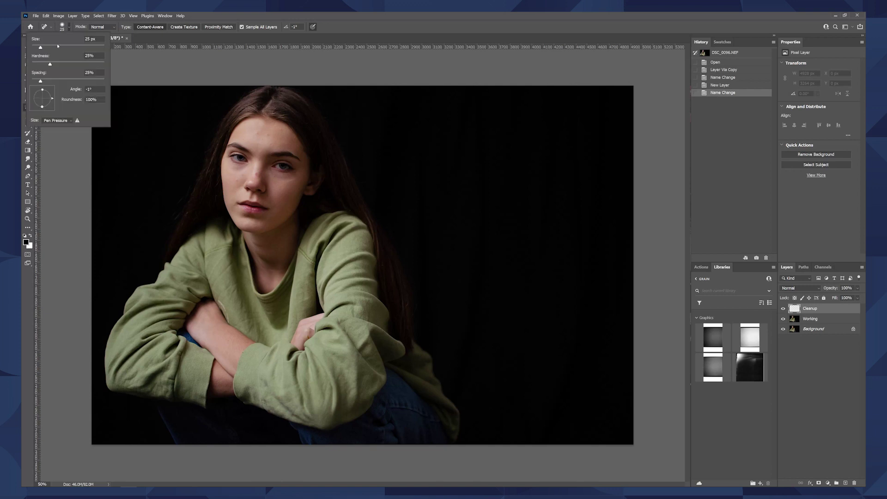
left_click_drag(49, 65, 46, 65)
left_click(255, 22)
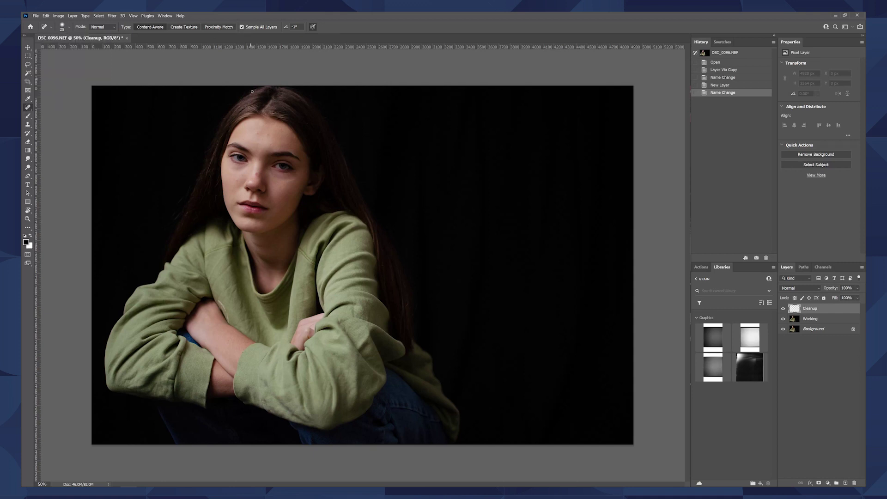
Heal the blemishes on the nose and both cheeks on the Cleanup layer, adjusting the brush size to each spot
key("ctrl+plus")
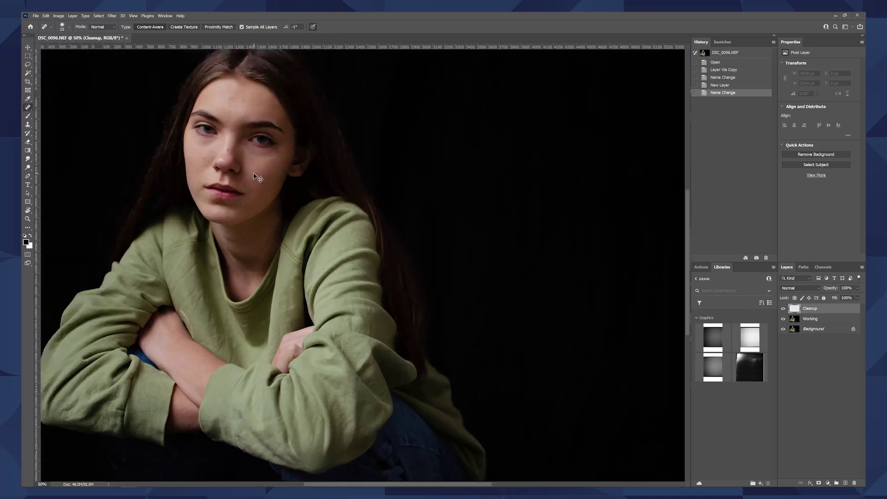
key("ctrl+plus")
key("ctrl+plus")
left_click_drag(143, 93, 380, 312)
left_click_drag(228, 99, 284, 202)
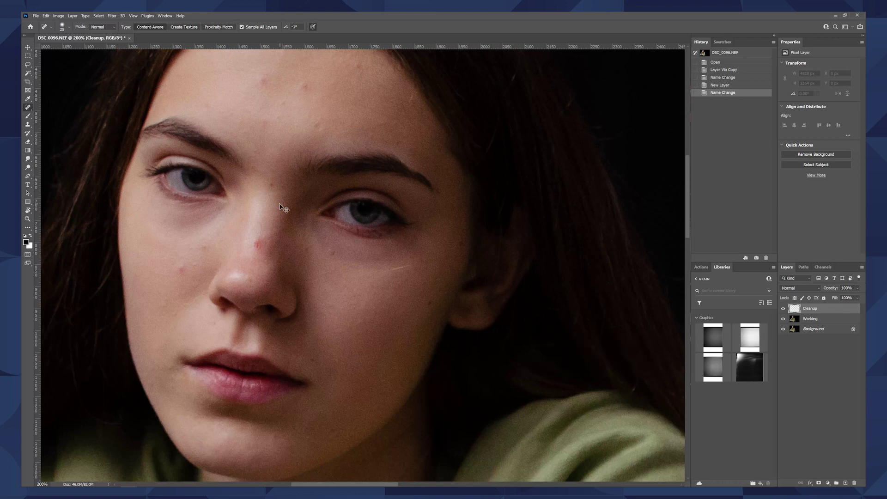
key("ctrl+minus")
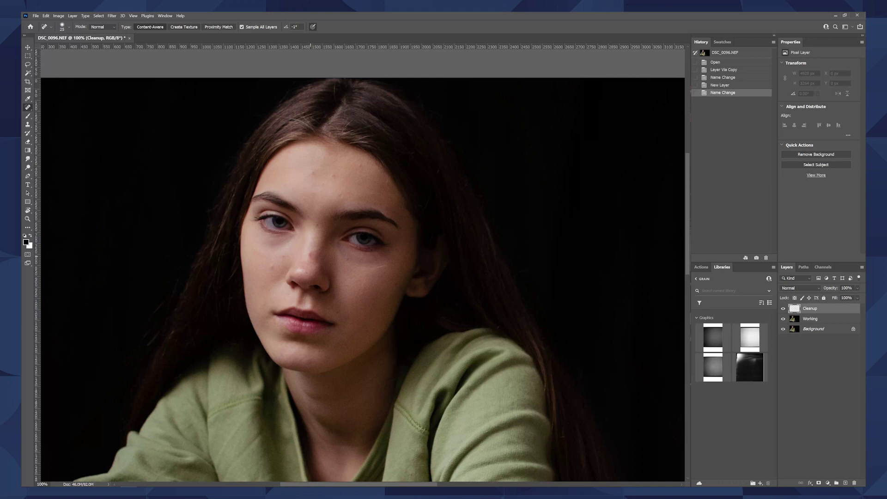
left_click_drag(310, 255, 310, 252)
key("bracketleft")
key("bracketleft")
key("bracketleft")
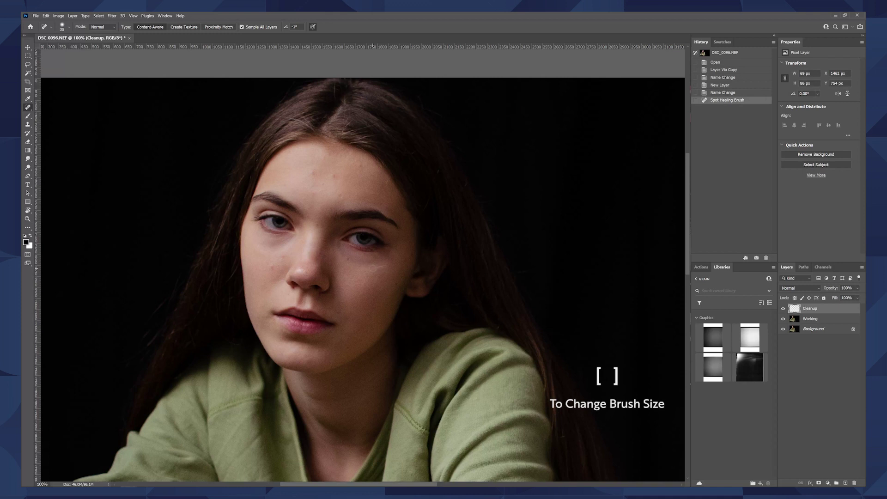
left_click_drag(373, 268, 387, 266)
left_click(274, 266)
key("bracketleft")
left_click(283, 257)
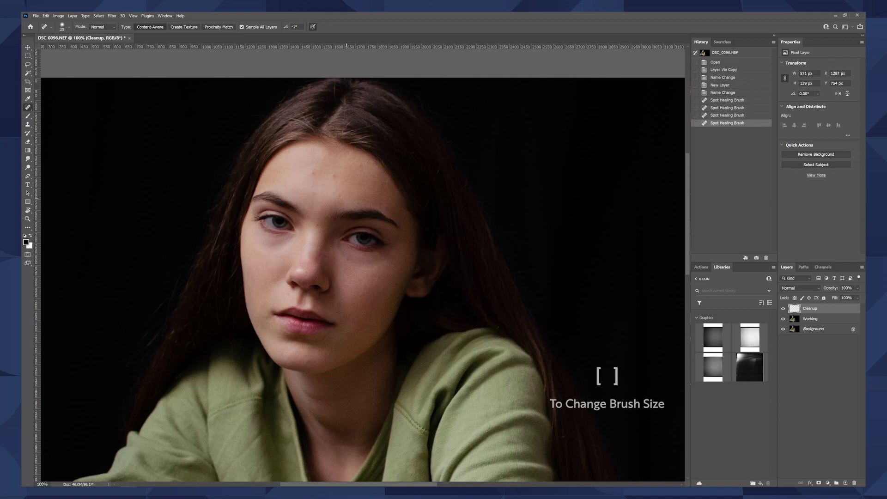
Enlarge the healing brush and remove the blemishes across the forehead on the Cleanup layer
key("bracketright")
key("bracketright")
key("bracketright")
left_click(334, 175)
key("bracketleft")
left_click(359, 166)
left_click(313, 172)
left_click(324, 185)
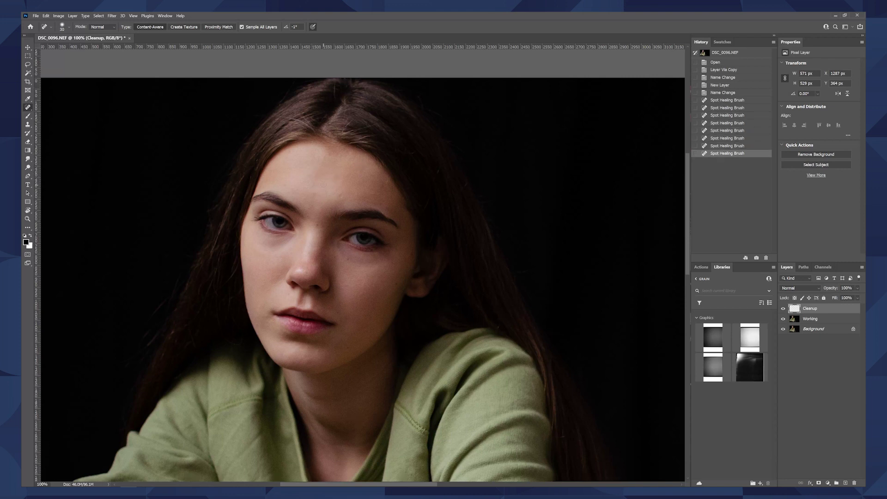
left_click(323, 184)
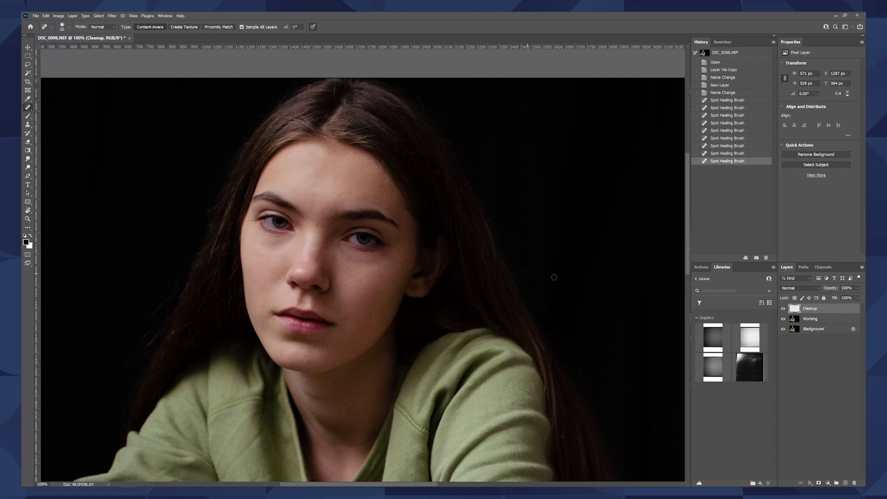
Toggle the Cleanup layer's visibility several times to compare the face before and after healing
left_click(783, 309)
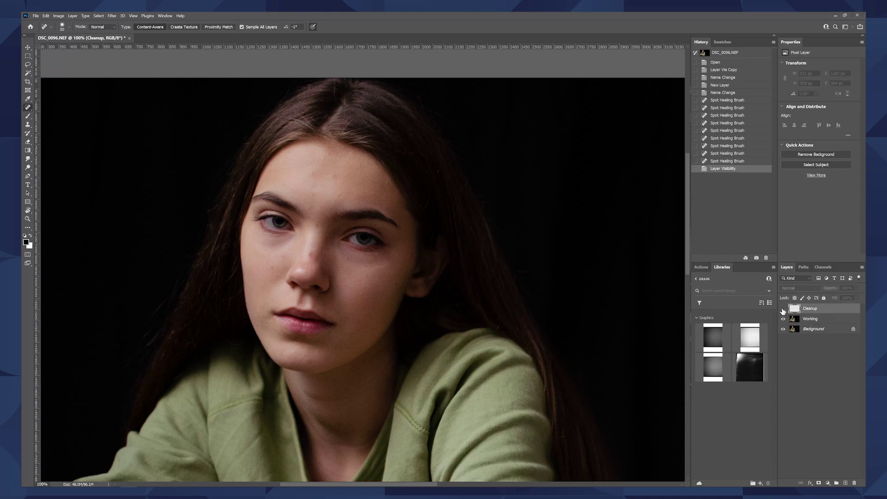
left_click(783, 310)
left_click(783, 309)
left_click(783, 309)
left_click(783, 309)
left_click(783, 309)
left_click(783, 310)
left_click(783, 309)
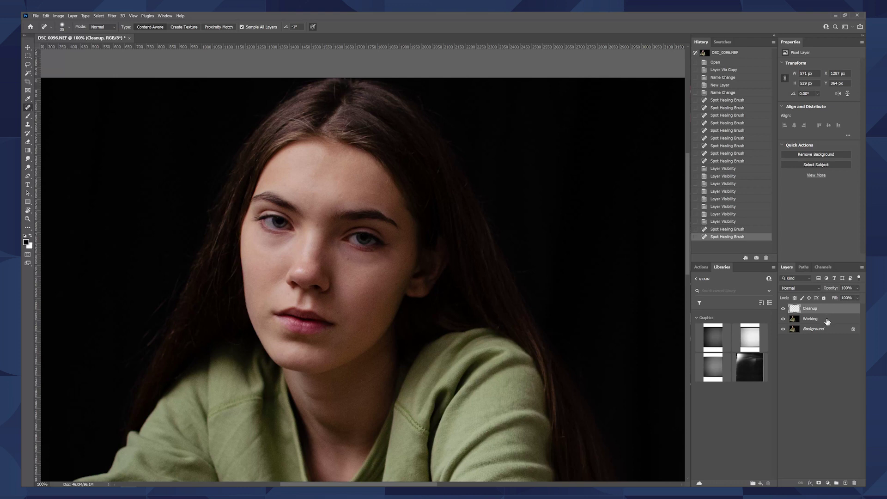
Duplicate the Cleanup and Working layers together, merge the copies into one layer and name it "SkinTexture"
left_click(827, 322, "shift")
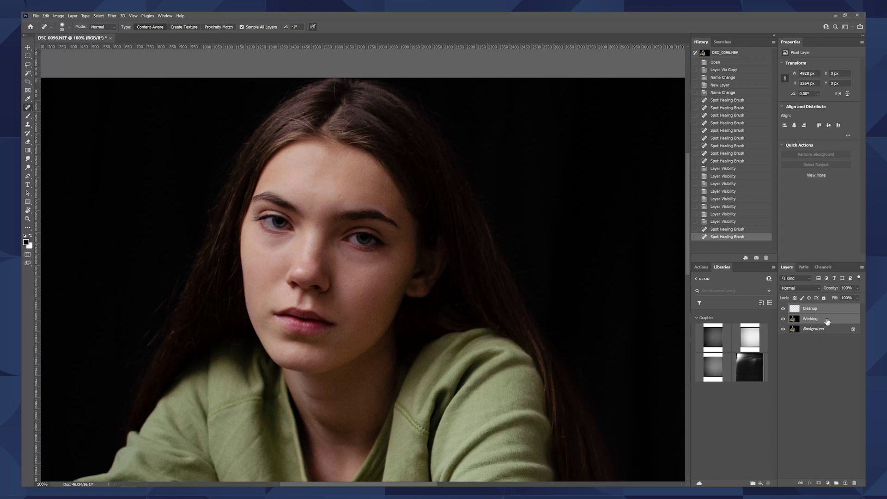
key("ctrl+j")
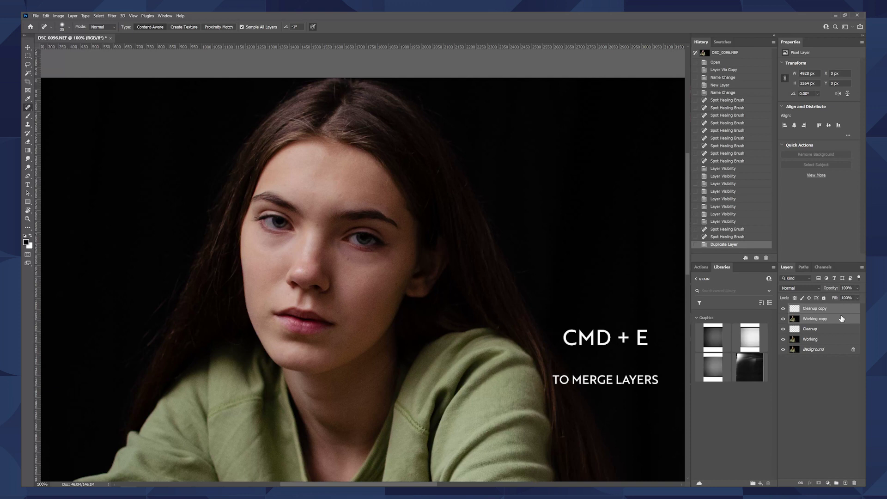
key("ctrl+e")
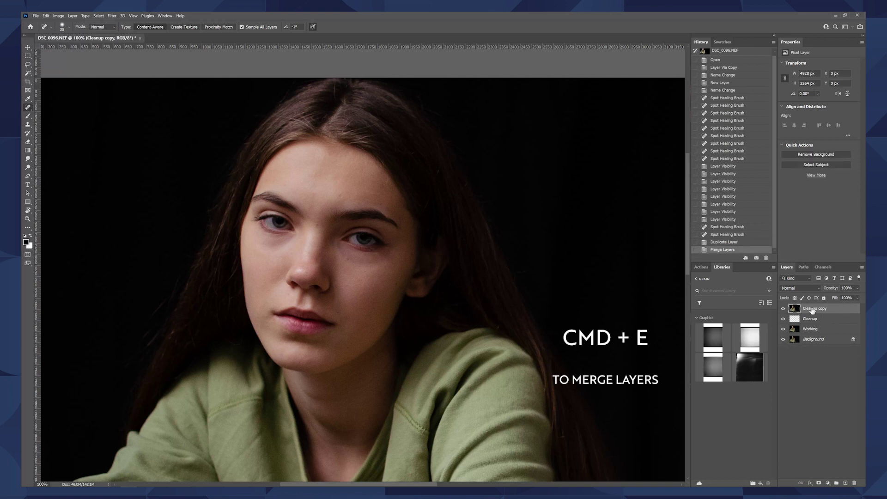
double_click(812, 309)
type("SkinTe")
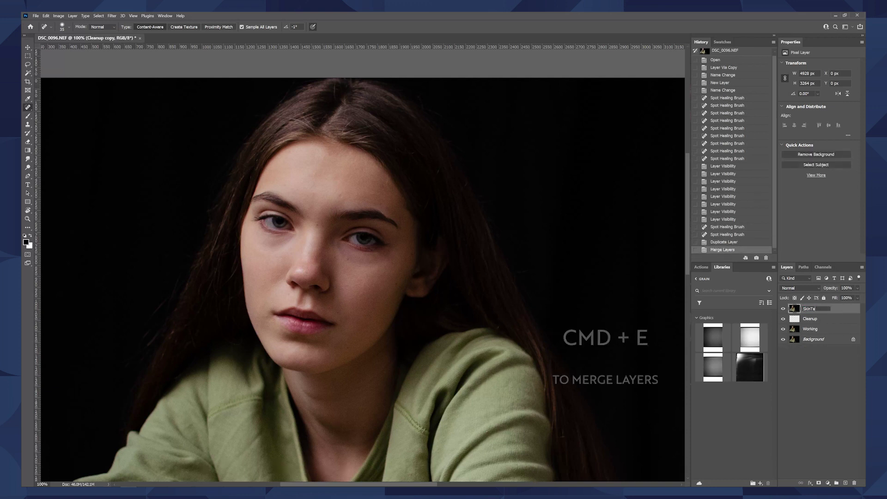
type("xture")
key("Return")
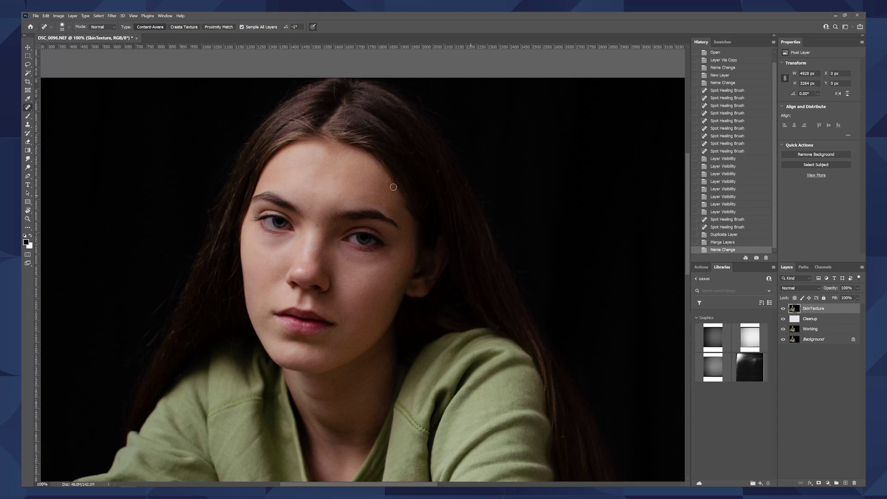
Apply a High Pass filter to the SkinTexture layer with a radius slightly larger than the preset one
left_click(115, 17)
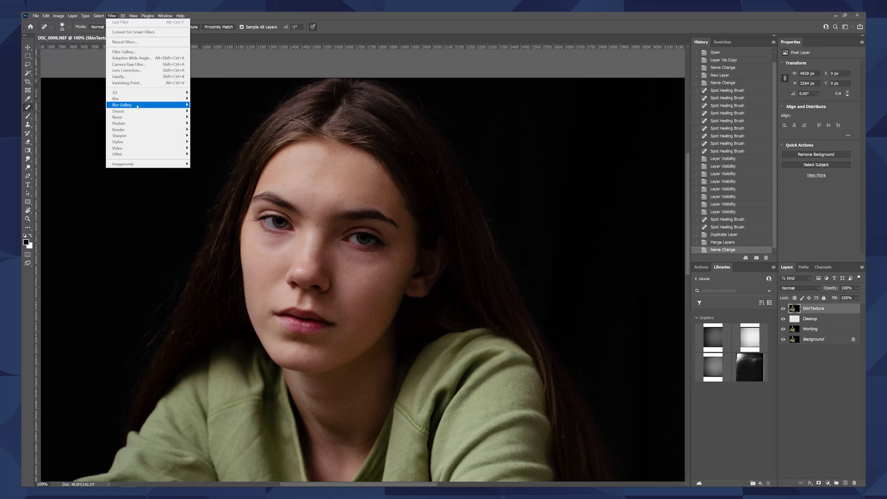
mouse_move(149, 156)
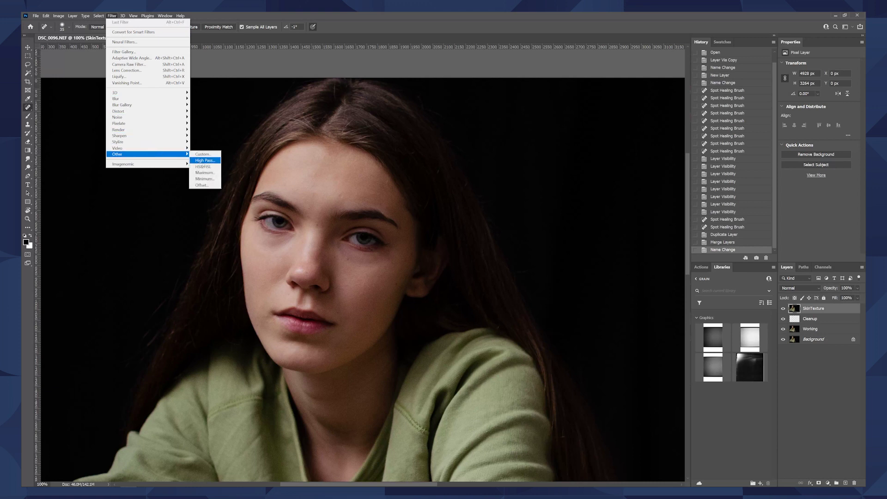
left_click(203, 160)
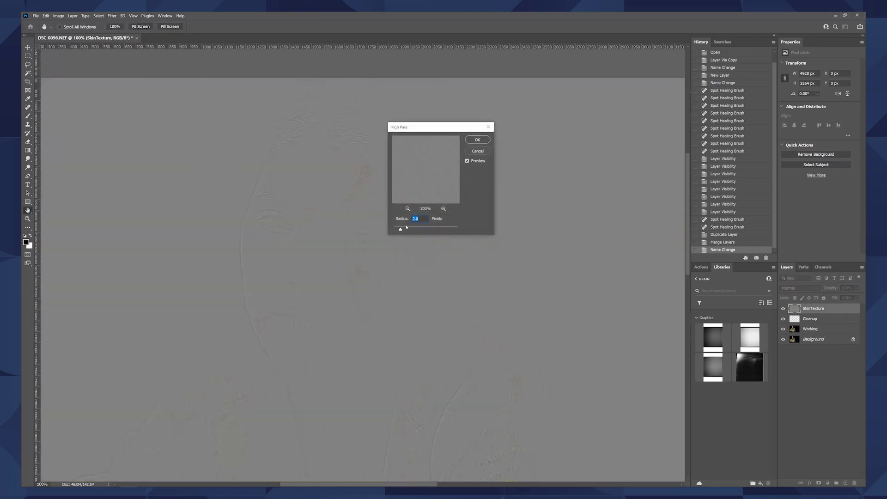
left_click_drag(400, 229, 406, 230)
key("Return")
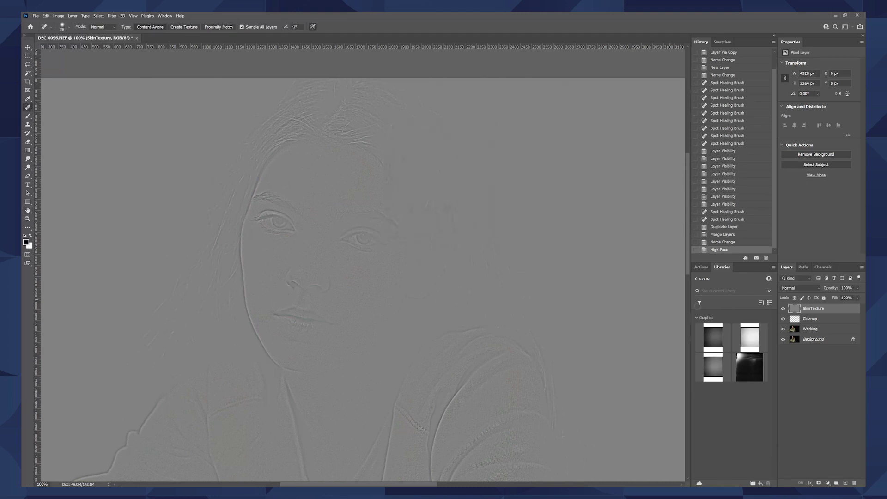
Set the SkinTexture layer's blend mode to Overlay, compare its effect on and off, and hide it with a black layer mask
left_click(808, 289)
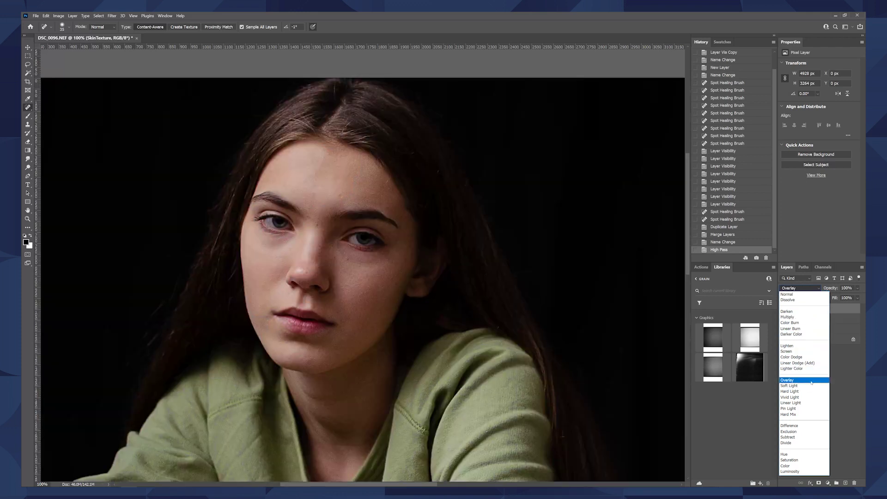
left_click(812, 381)
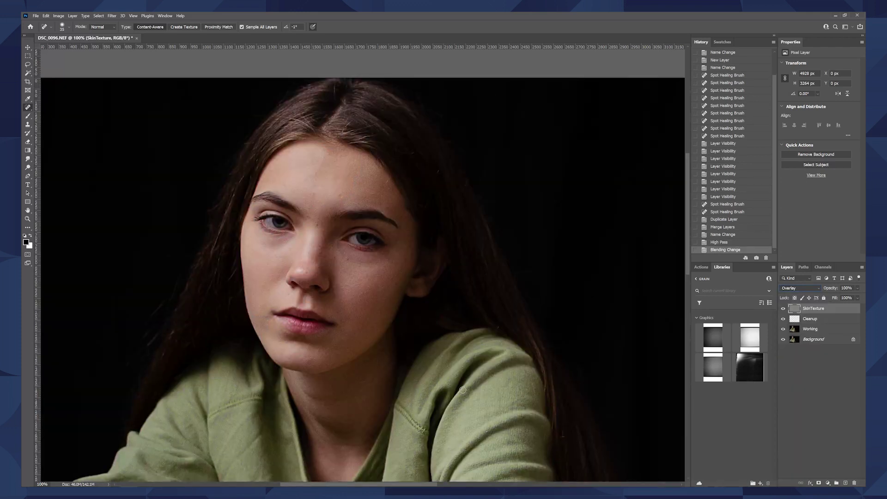
left_click(784, 310)
left_click(784, 309)
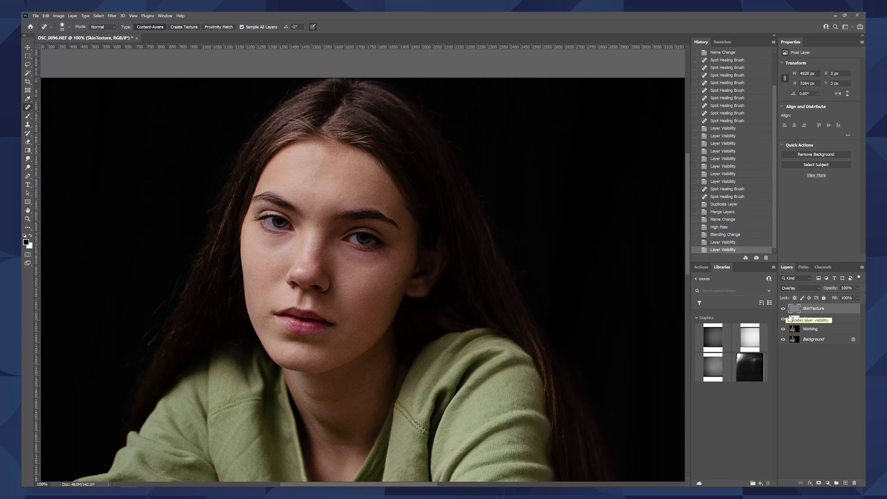
left_click(820, 484)
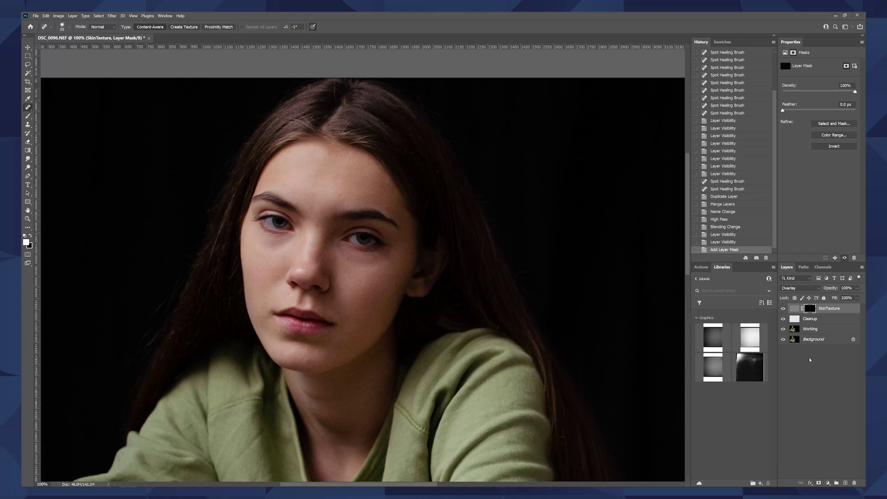
Set up the Clone Stamp Tool for the Cleanup layer with Lighten mode and 15% opacity
left_click(794, 319)
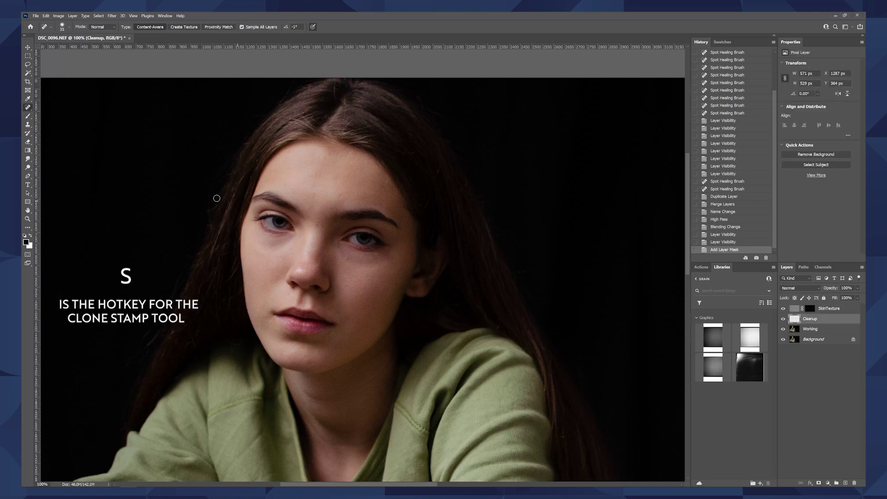
left_click(28, 125)
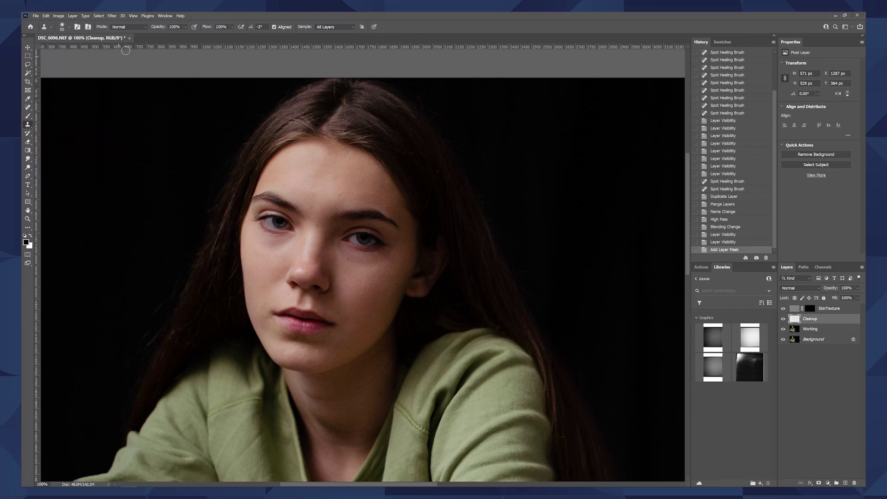
left_click(128, 27)
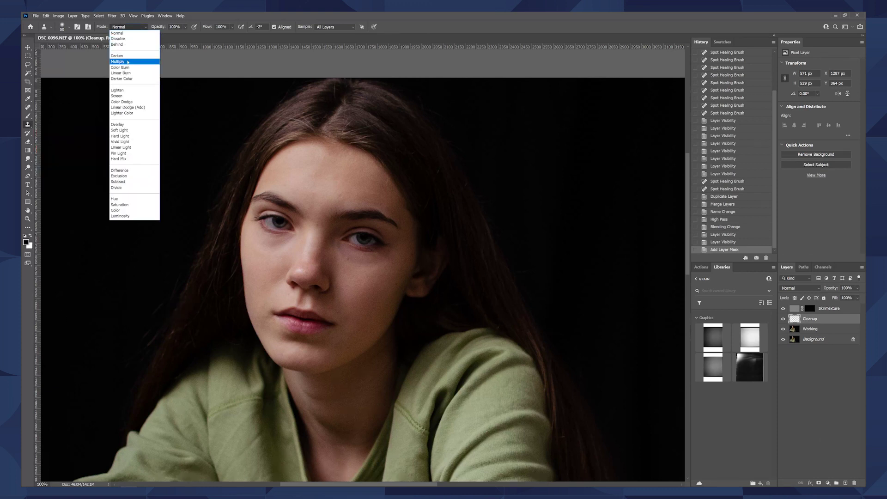
left_click(124, 90)
left_click(186, 28)
left_click_drag(175, 33, 172, 35)
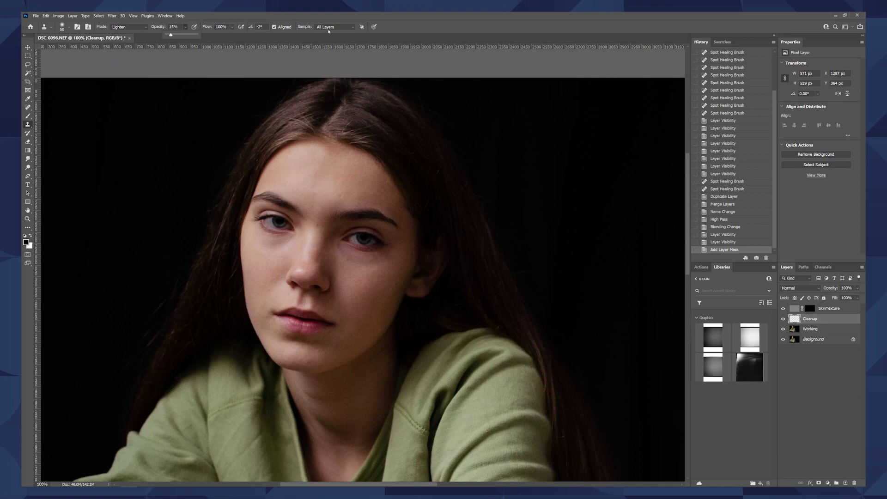
On the Cleanup layer, use an enlarged Clone Stamp to sample lighter cheek skin and brush it over the dark area under her right eye
left_click(811, 319)
scroll(345, 276, "down", 1)
key("ctrl+plus")
left_click_drag(264, 236, 317, 206)
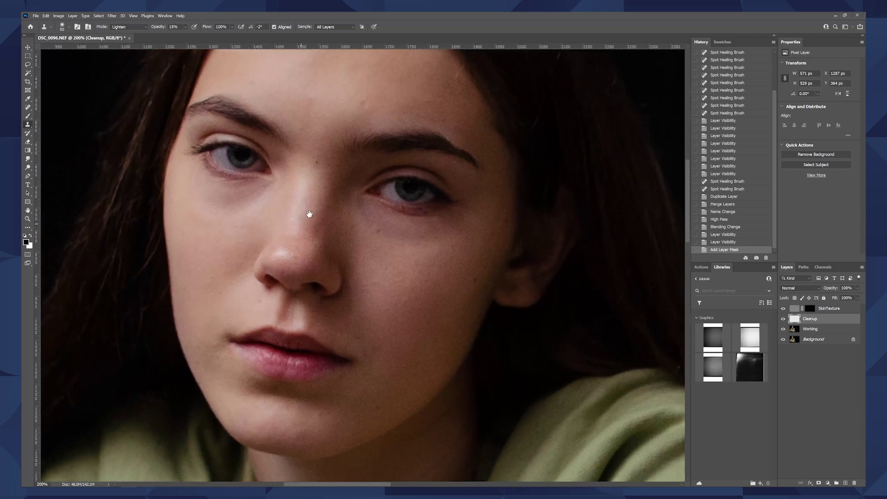
key("bracketright")
key("bracketright")
key("bracketright")
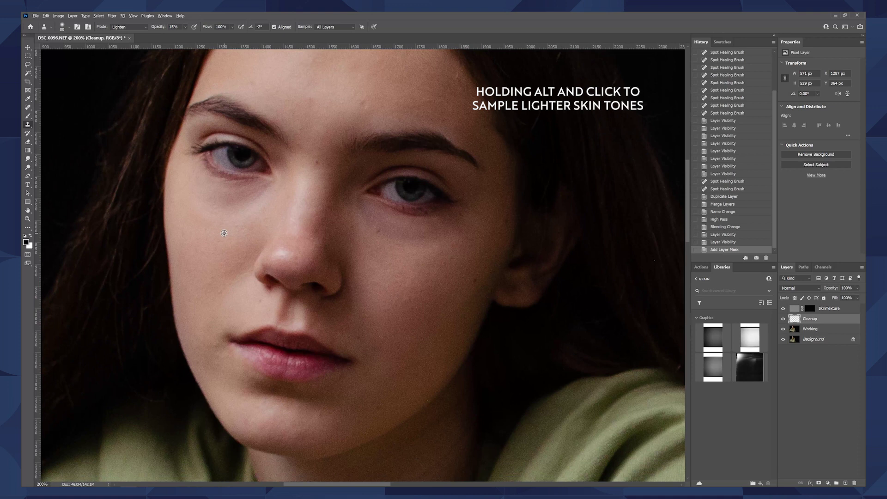
left_click(215, 223, "alt")
left_click_drag(250, 221, 213, 211)
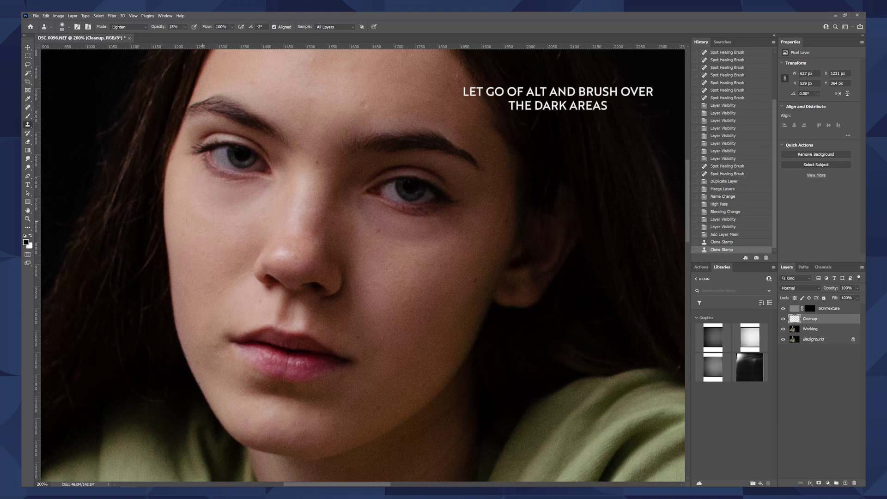
left_click(193, 209)
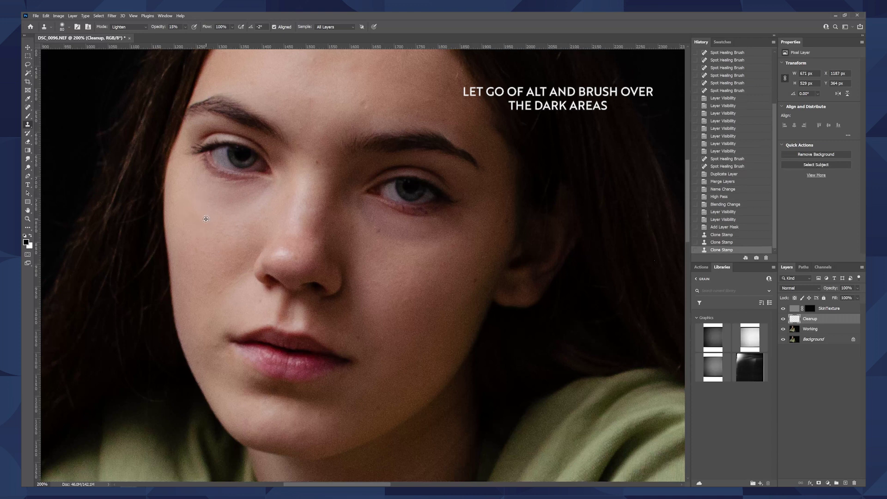
left_click(218, 230)
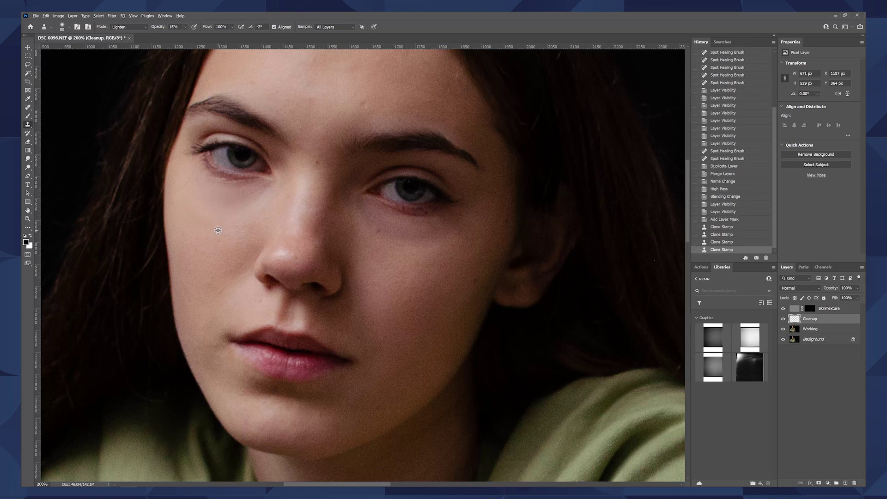
left_click(218, 230, "alt")
left_click(258, 201)
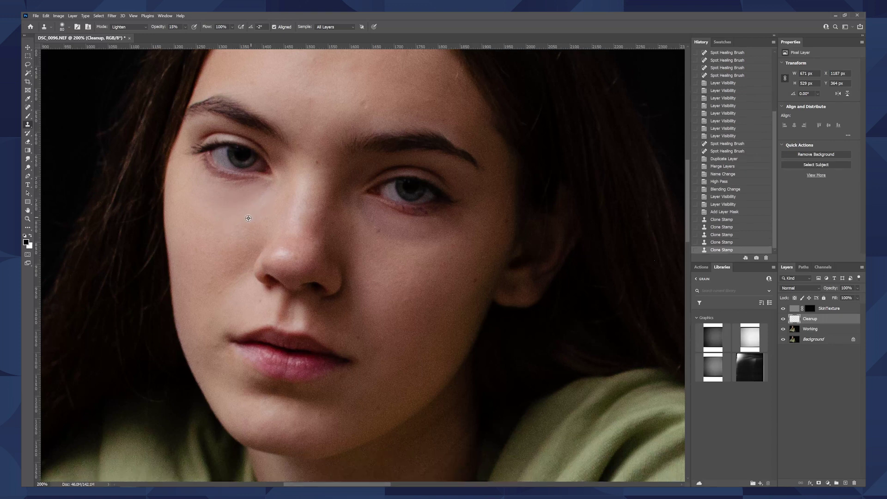
left_click_drag(245, 205, 253, 196)
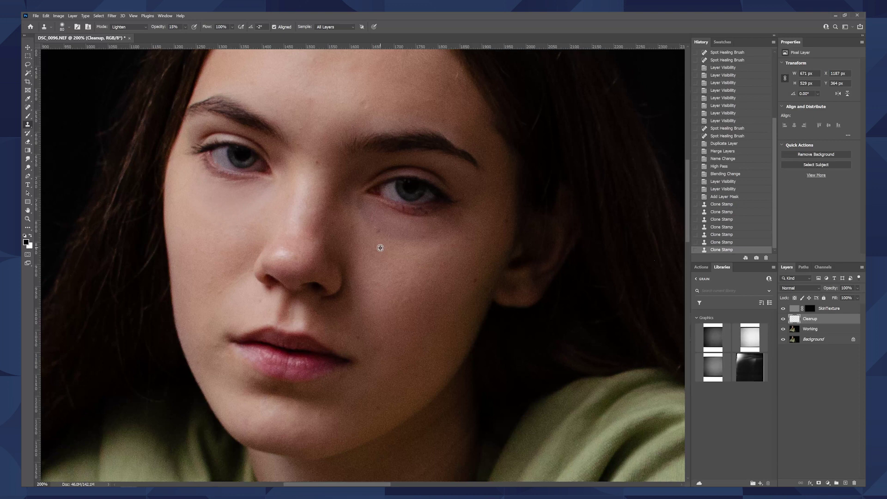
Clone sampled lighter cheek skin over the shadows under her left eye and along the shaded cheek, resampling as needed
left_click(398, 256, "alt")
left_click_drag(400, 245, 394, 242)
left_click(366, 221)
left_click(426, 247)
left_click(414, 259, "alt")
left_click(378, 223)
left_click(356, 211)
left_click_drag(421, 239, 450, 229)
left_click(414, 254, "alt")
left_click(369, 223)
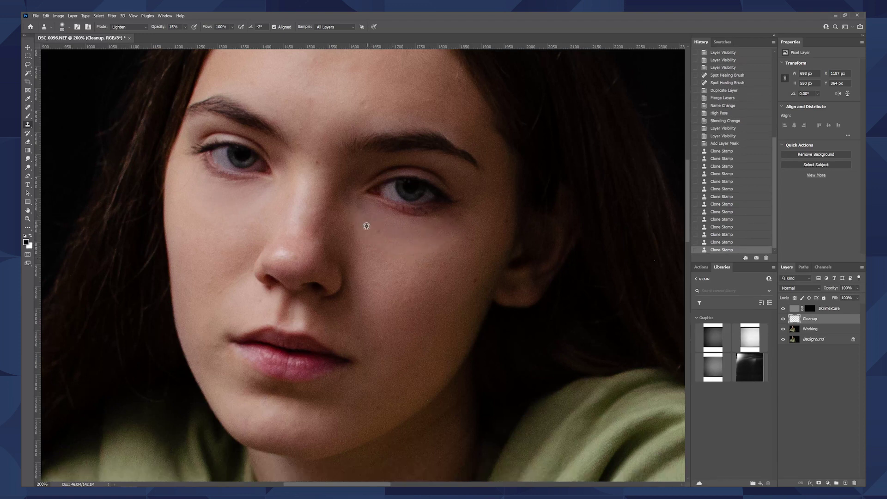
left_click(359, 222)
left_click(356, 216)
left_click(358, 221)
left_click(397, 260)
left_click(397, 263)
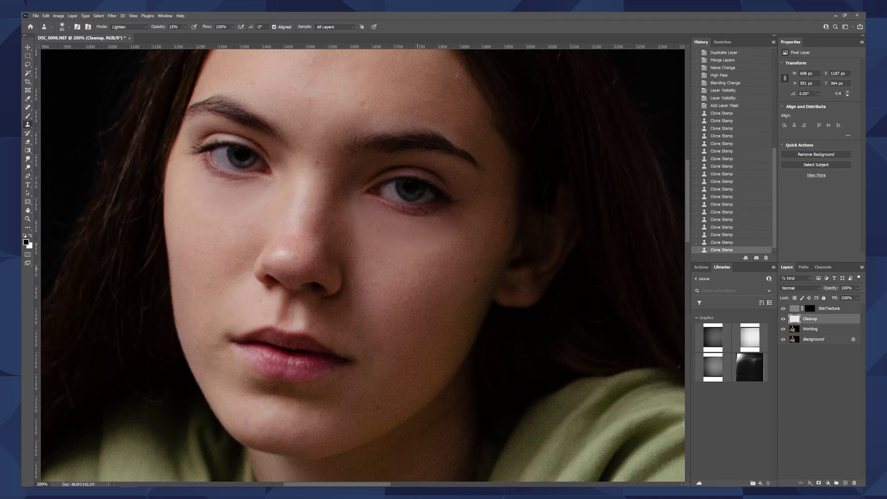
left_click(401, 280)
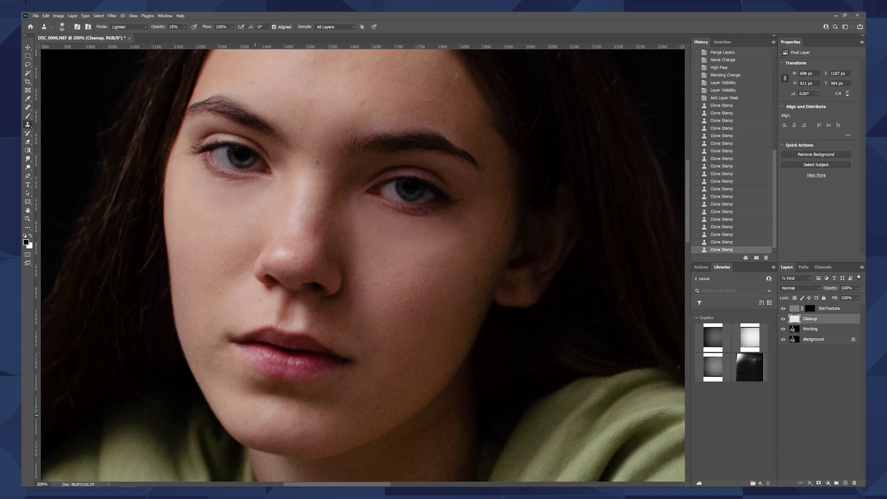
Toggle the Cleanup layer's visibility to compare the under-eye retouching before and after
left_click(783, 320)
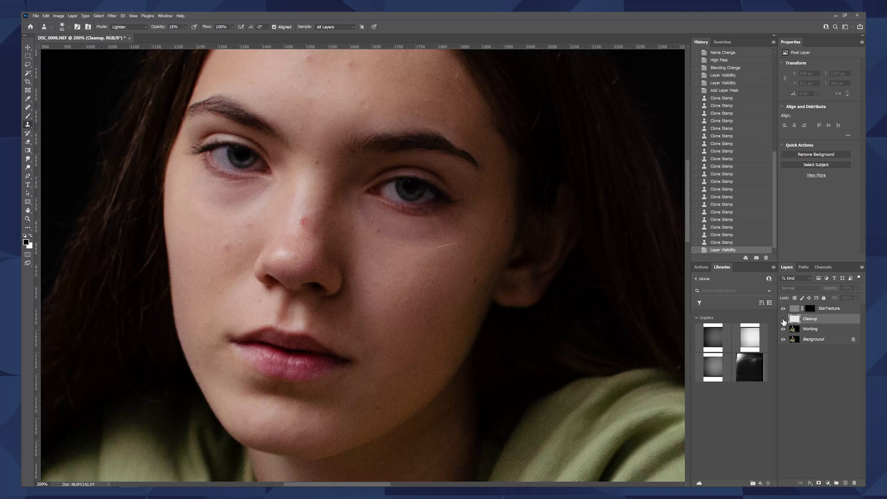
left_click(784, 320)
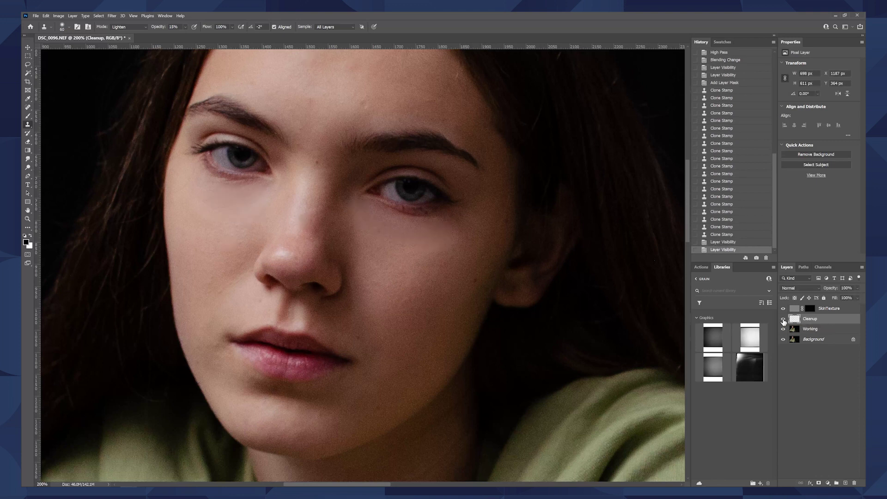
left_click(783, 320)
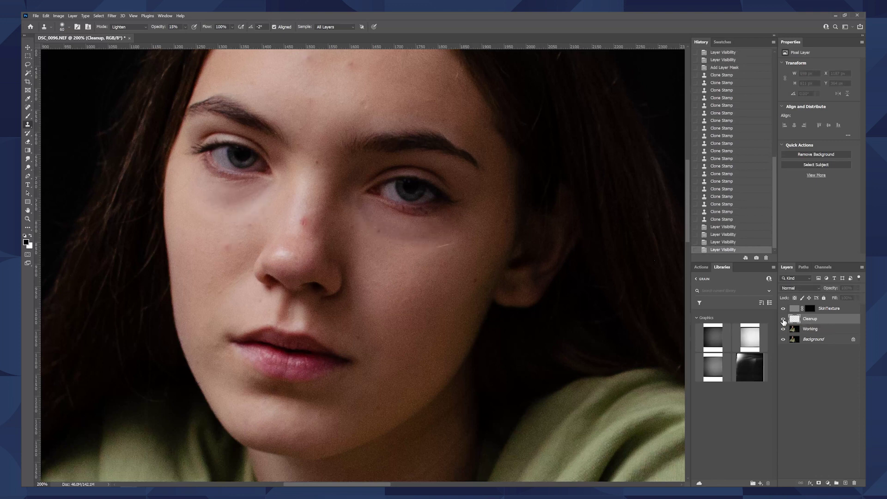
left_click(783, 320)
Lighten the darker skin patches on the chin and beside the mouth with short Clone Stamp dabs
left_click(248, 419)
left_click(255, 420)
left_click(254, 421)
left_click(252, 422)
left_click(248, 419)
left_click(218, 359)
left_click(213, 357)
Even out the dark patches across the forehead and between the eyebrows with Clone Stamp dabs of sampled lighter skin
left_click_drag(295, 129, 285, 195)
left_click(307, 117)
left_click(309, 107)
left_click(311, 100)
left_click(313, 91)
left_click(313, 88)
left_click(312, 98)
left_click(308, 110)
left_click(290, 124, "alt")
left_click(288, 117)
left_click(284, 113)
left_click(296, 116)
left_click(311, 95)
left_click(302, 149)
left_click(278, 182)
left_click(273, 161)
left_click(271, 152)
left_click(337, 147, "alt")
left_click(327, 132)
left_click(335, 113)
Toggle the Cleanup layer repeatedly to compare the face before and after, leaving the layer visible
left_click(784, 319)
left_click(784, 319)
left_click(784, 319)
left_click(784, 319)
left_click(783, 319)
left_click(784, 319)
left_click(784, 318)
left_click(783, 319)
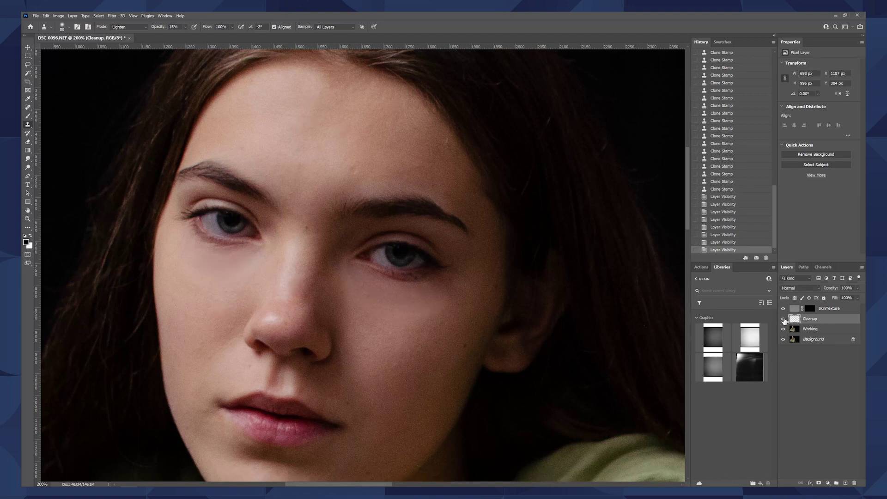
Select the SkinTexture layer mask and set up a soft round Brush with white paint and 21% opacity
left_click(811, 309)
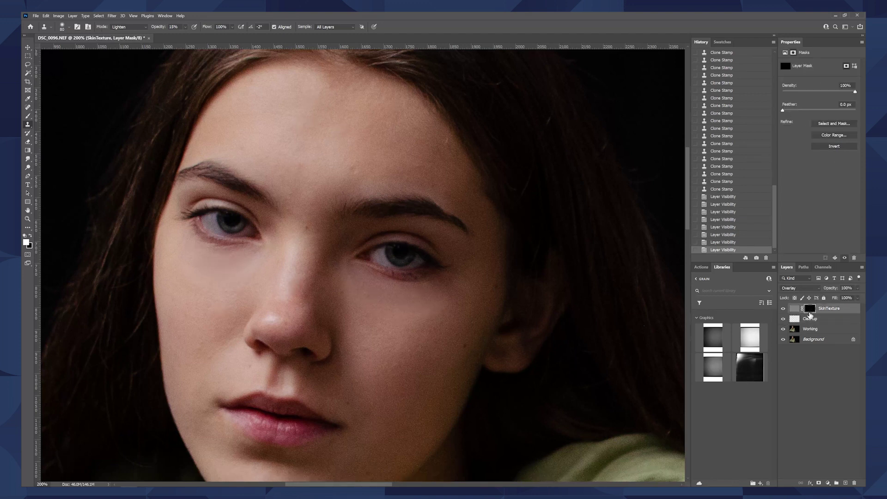
left_click(28, 116)
left_click(69, 29)
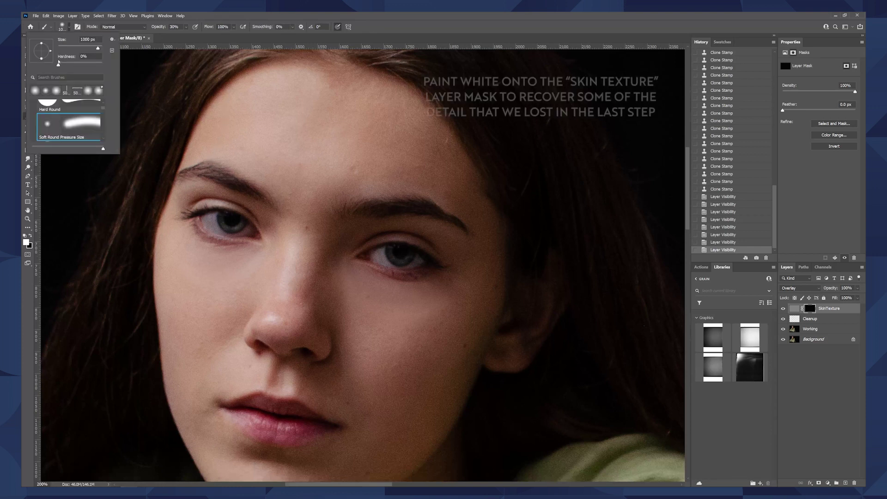
left_click(186, 26)
left_click_drag(191, 35, 190, 36)
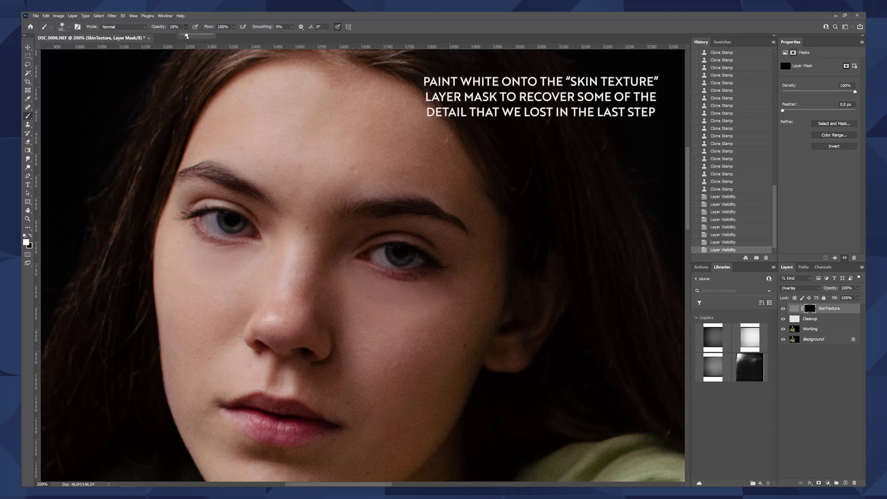
left_click(438, 30)
Reduce the brush size and paint white on the SkinTexture mask over both cheeks below the eyes to recover skin detail
key("[")
key("[")
key("[")
key("[")
key("[")
key("[")
key("[")
key("[")
key("[")
key("[")
mouse_move(248, 268)
left_mouse_down()
mouse_move(203, 263)
mouse_move(247, 272)
left_mouse_up()
mouse_move(346, 278)
left_mouse_down()
mouse_move(402, 301)
mouse_move(345, 268)
mouse_move(459, 290)
left_mouse_up()
Paint white on the SkinTexture mask over the forehead with a 200 px brush, and reduce the brush to 150 px
key("bracketright")
key("bracketright")
left_click_drag(372, 139, 339, 135)
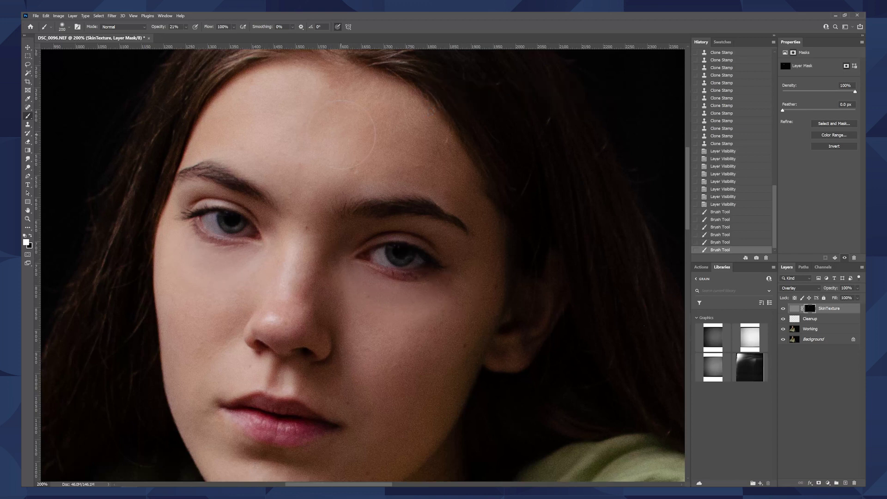
mouse_move(304, 113)
left_mouse_down()
mouse_move(259, 121)
mouse_move(318, 139)
left_mouse_up()
key("bracketleft")
key("bracketleft")
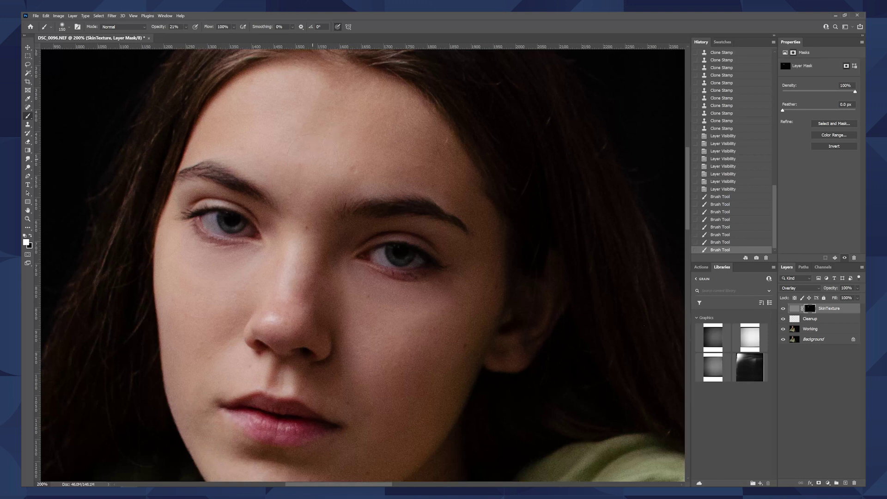